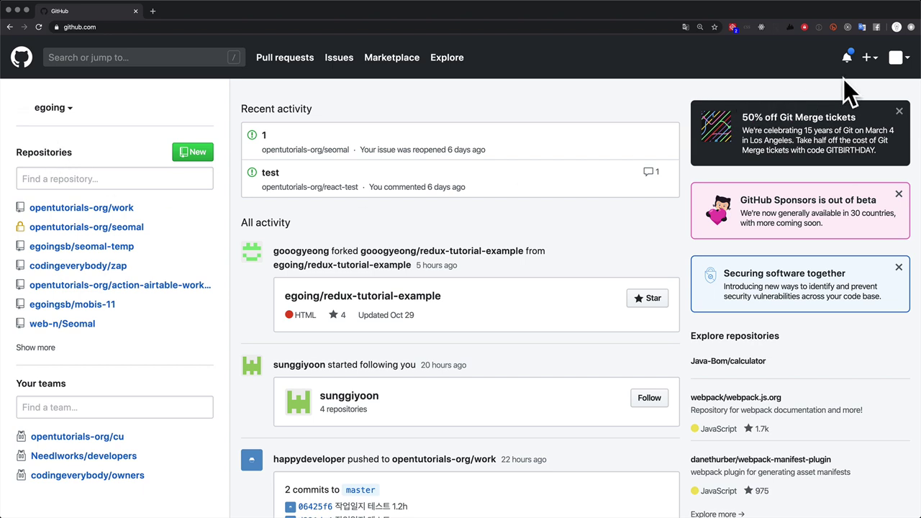
Start creating a new repository and name it welcome
{"action": "left_click", "coordinate": [868, 57]}
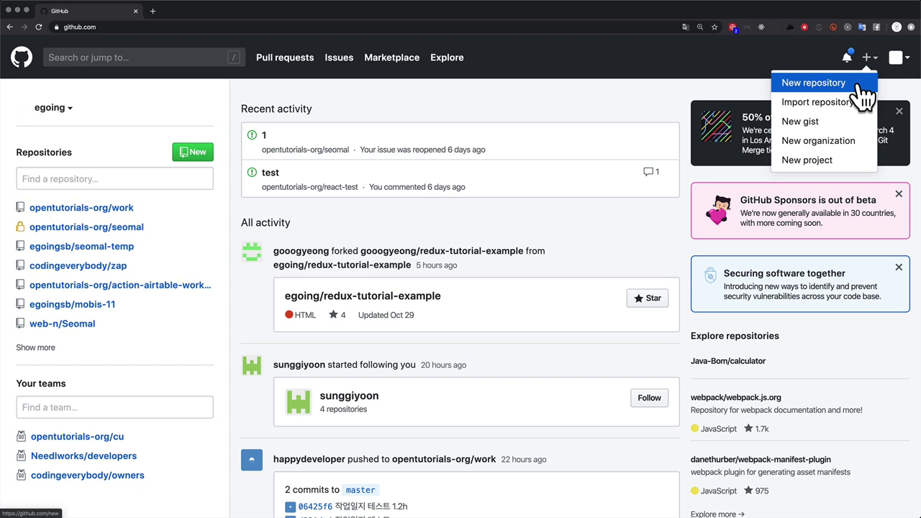
{"action": "left_click", "coordinate": [860, 88]}
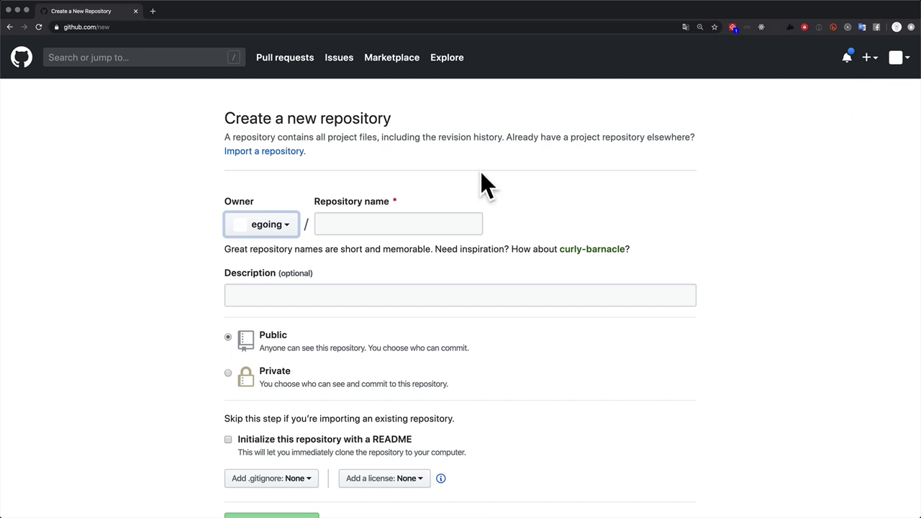
{"action": "left_click", "coordinate": [421, 223]}
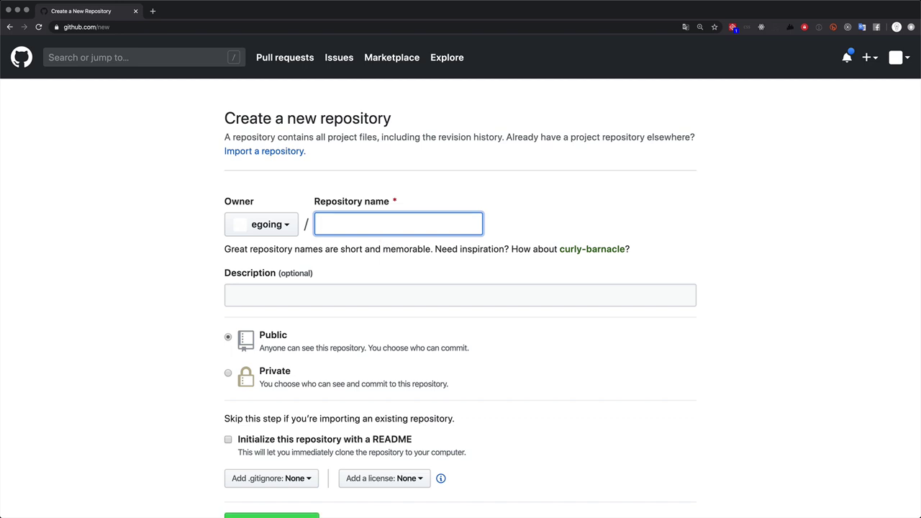
{"action": "type", "text": "welcome"}
Set the new repository's visibility to Public and create it without a README
{"action": "left_click", "coordinate": [227, 373]}
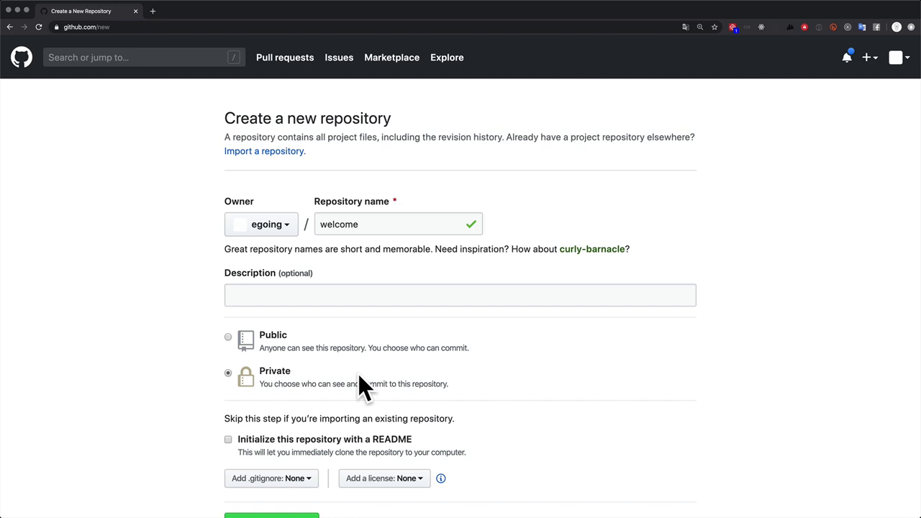
{"action": "scroll", "coordinate": [358, 374], "scroll_direction": "down", "scroll_amount": 3}
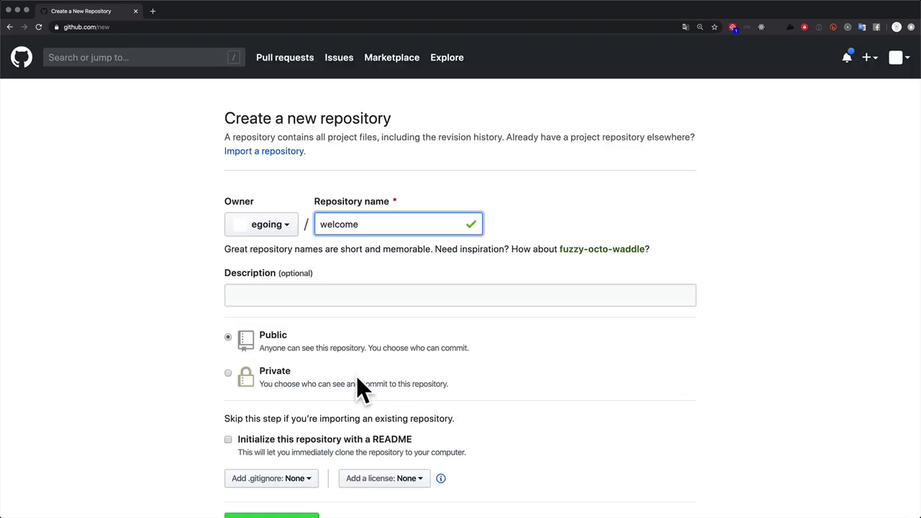
{"action": "left_click", "coordinate": [276, 341]}
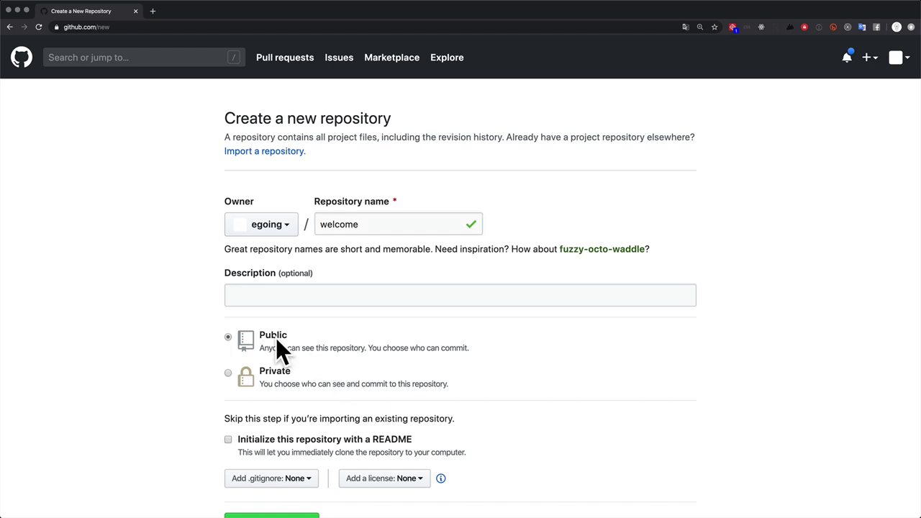
{"action": "scroll", "coordinate": [276, 338], "scroll_direction": "down", "scroll_amount": 2}
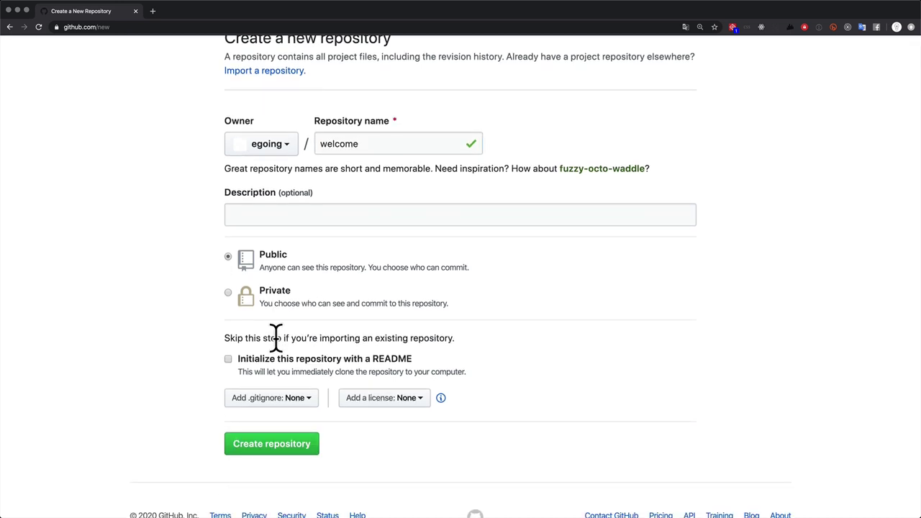
{"action": "left_click", "coordinate": [291, 446]}
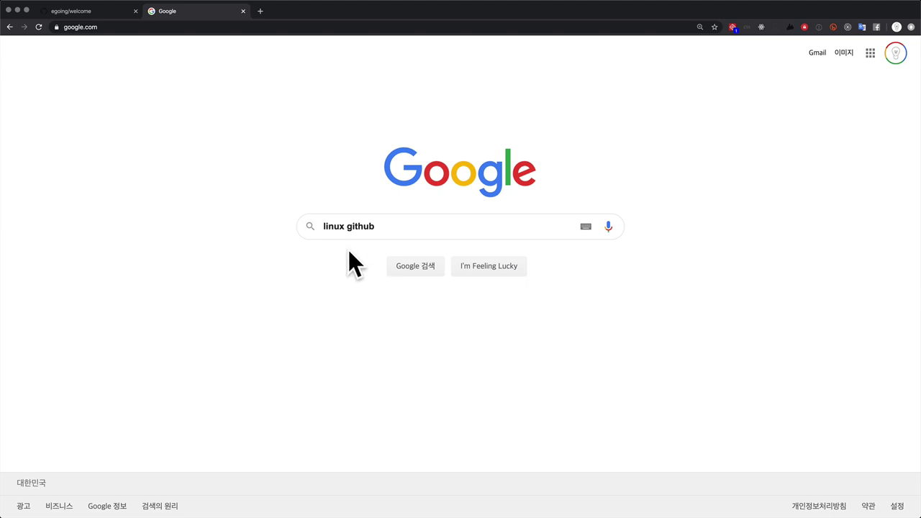
Search Google for "git github" and open the git/git source code mirror repository on GitHub
{"action": "double_click", "coordinate": [335, 226]}
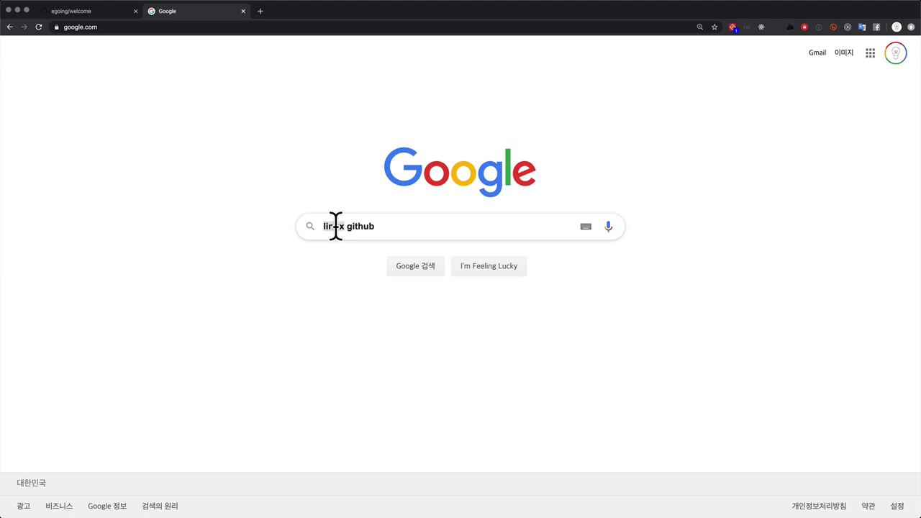
{"action": "type", "text": "git"}
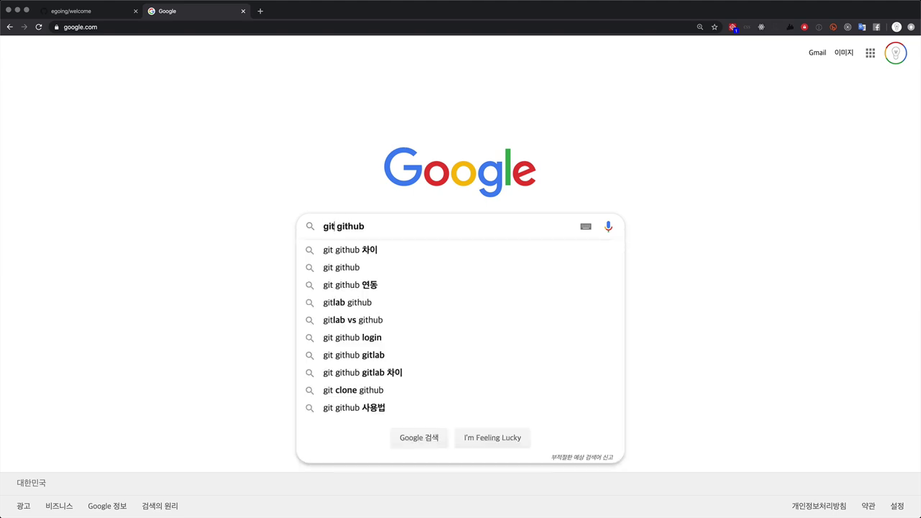
{"action": "left_click", "coordinate": [665, 225]}
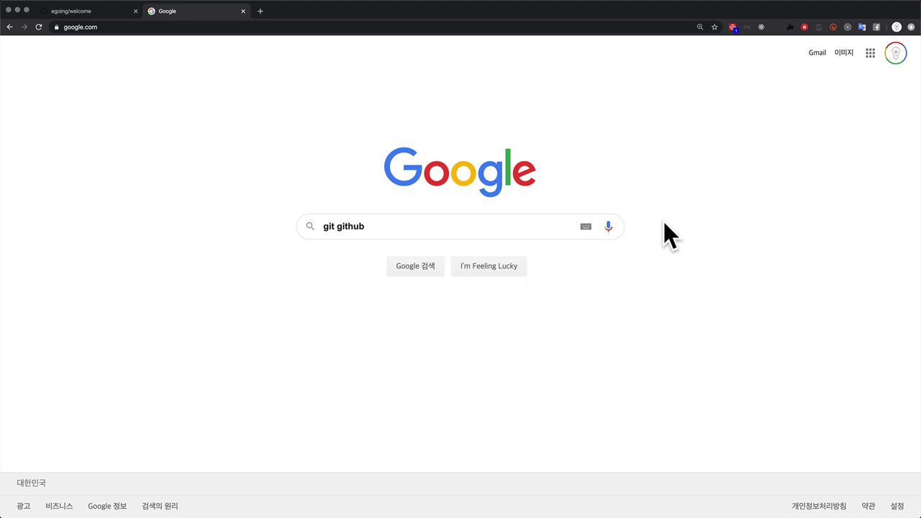
{"action": "left_click", "coordinate": [535, 223]}
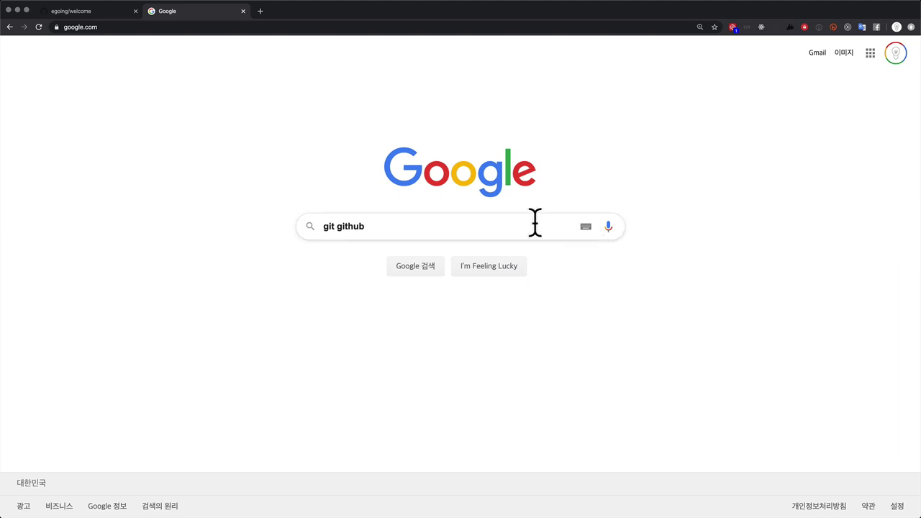
{"action": "key", "text": "Return"}
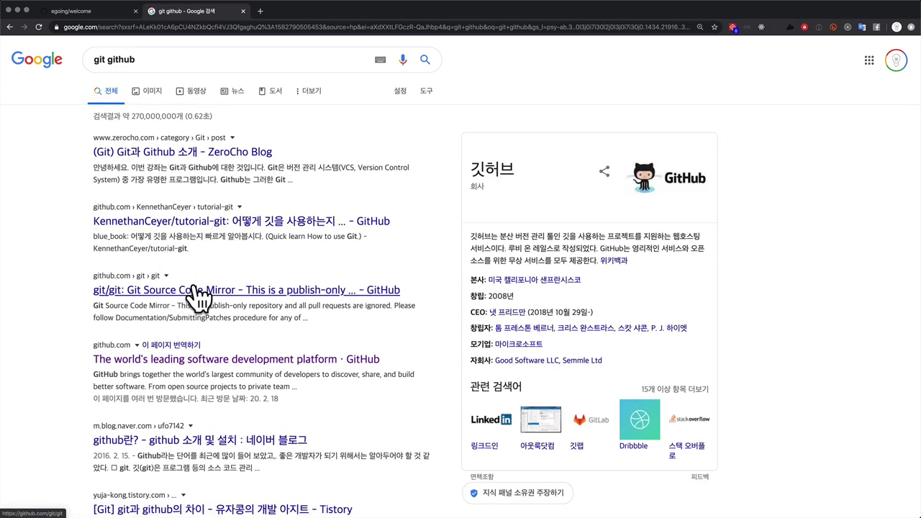
{"action": "left_click", "coordinate": [139, 291]}
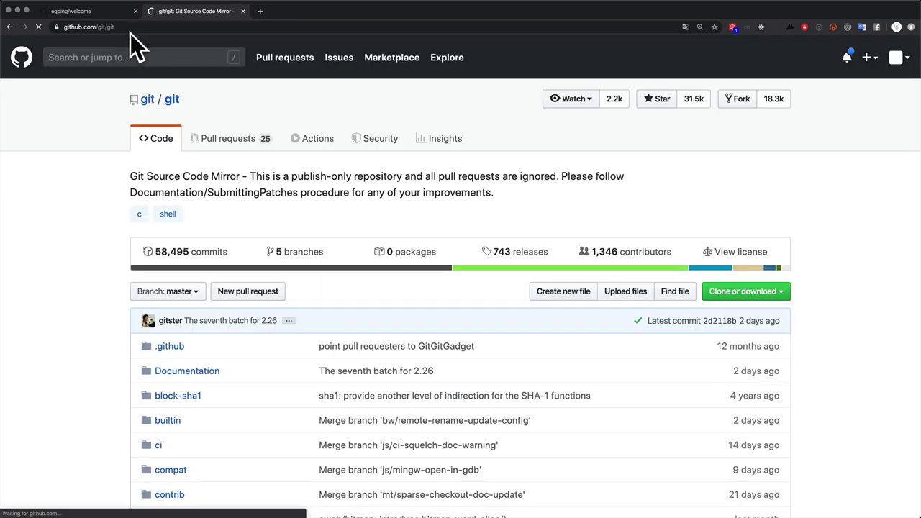
Examine the git/git repository's address, contributor count and clone or download options, including the ZIP download, then close the options
{"action": "left_click", "coordinate": [129, 30]}
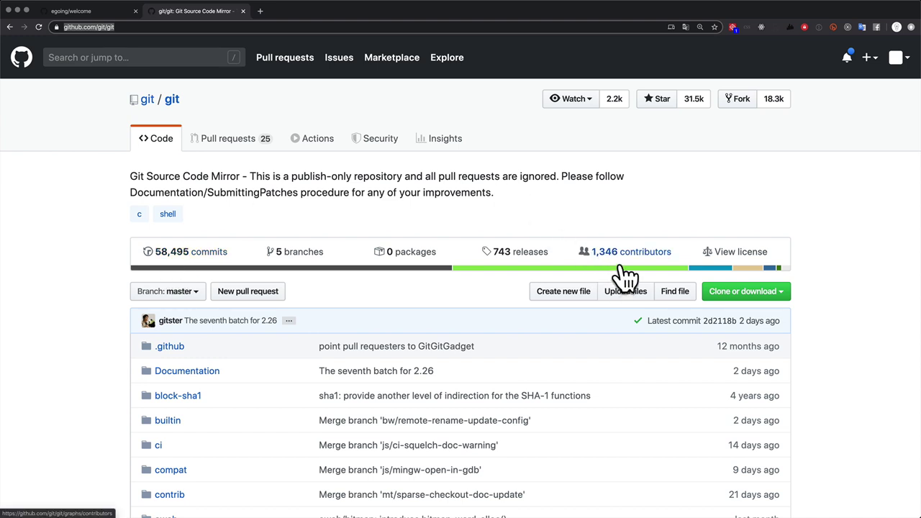
{"action": "mouse_move", "coordinate": [623, 273]}
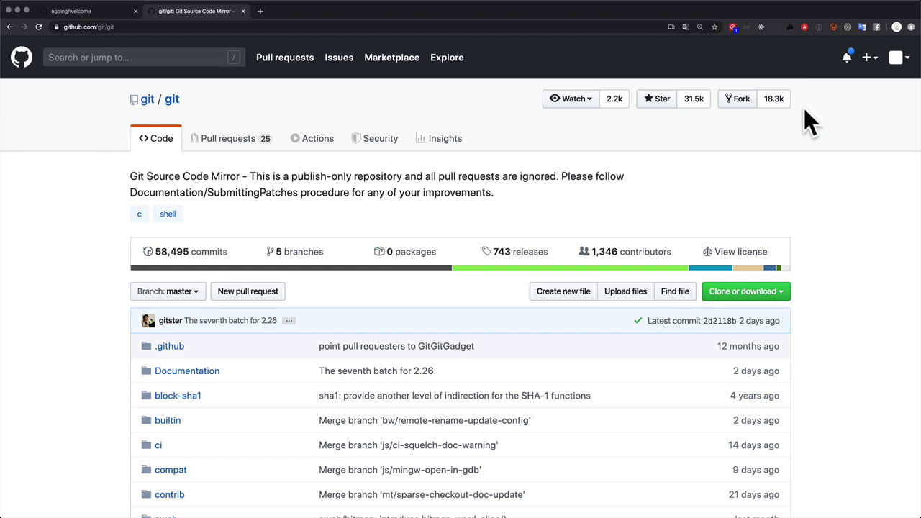
{"action": "scroll", "coordinate": [477, 247], "scroll_direction": "down", "scroll_amount": 1}
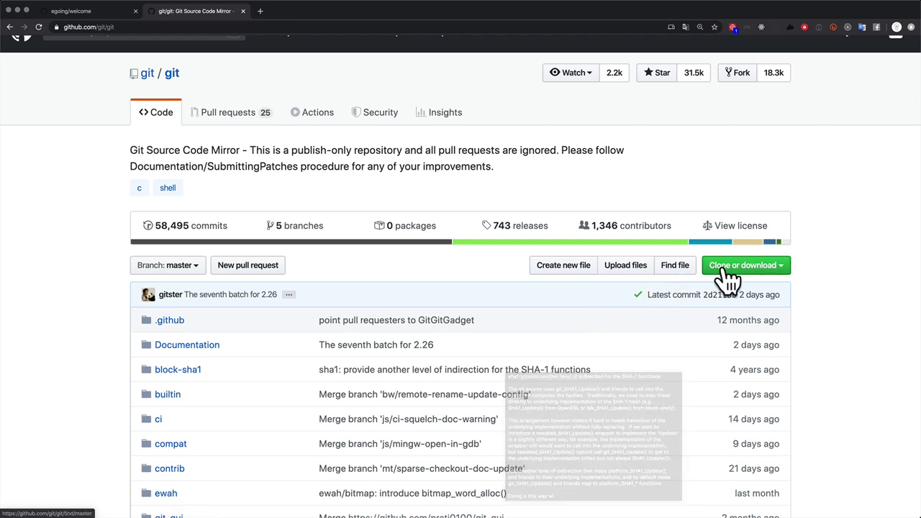
{"action": "scroll", "coordinate": [734, 281], "scroll_direction": "up", "scroll_amount": 5}
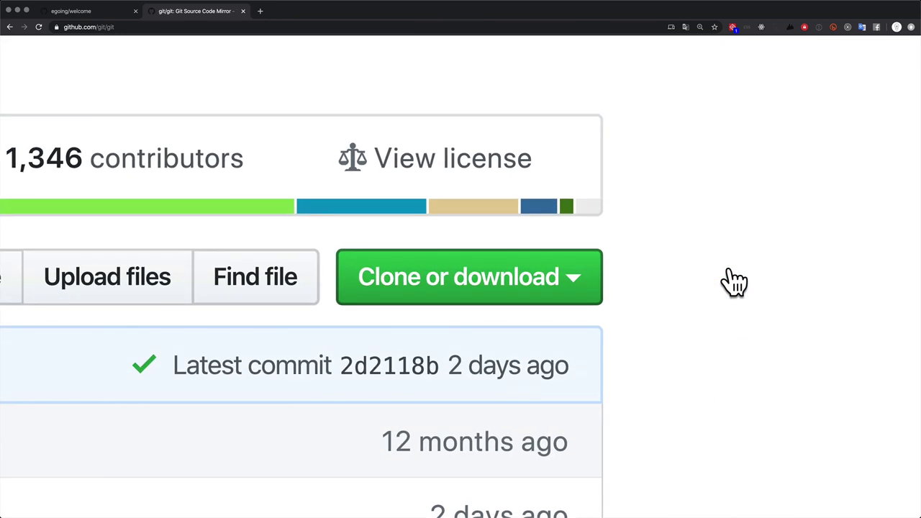
{"action": "scroll", "coordinate": [499, 298], "scroll_direction": "down", "scroll_amount": 3}
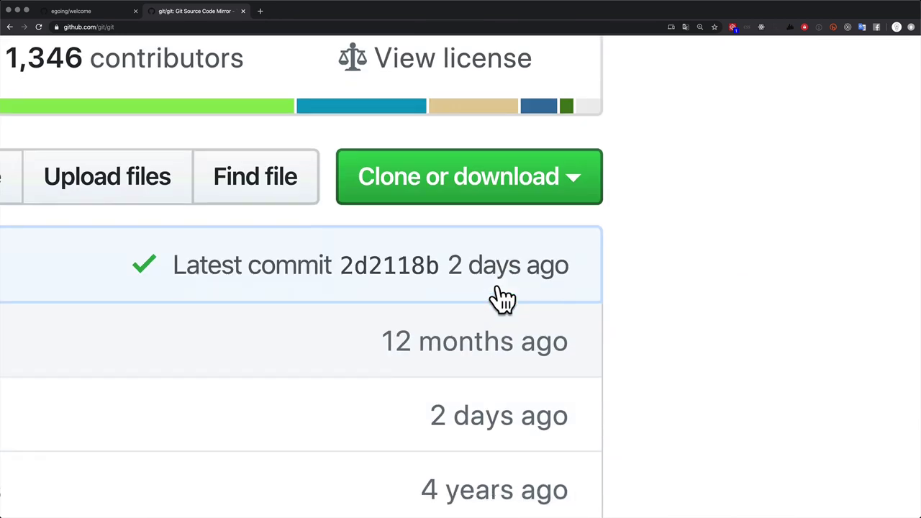
{"action": "left_click", "coordinate": [500, 199]}
{"action": "scroll", "coordinate": [499, 199], "scroll_direction": "down", "scroll_amount": 5}
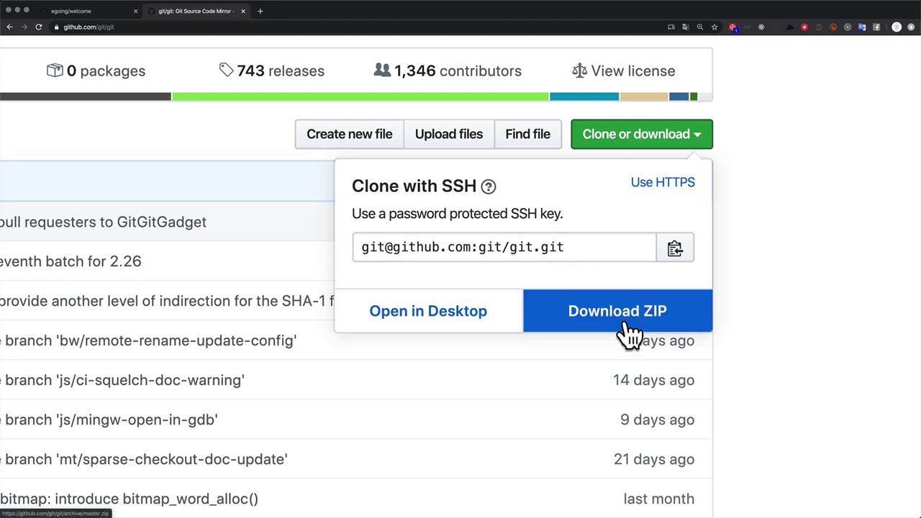
{"action": "key", "text": "super+0"}
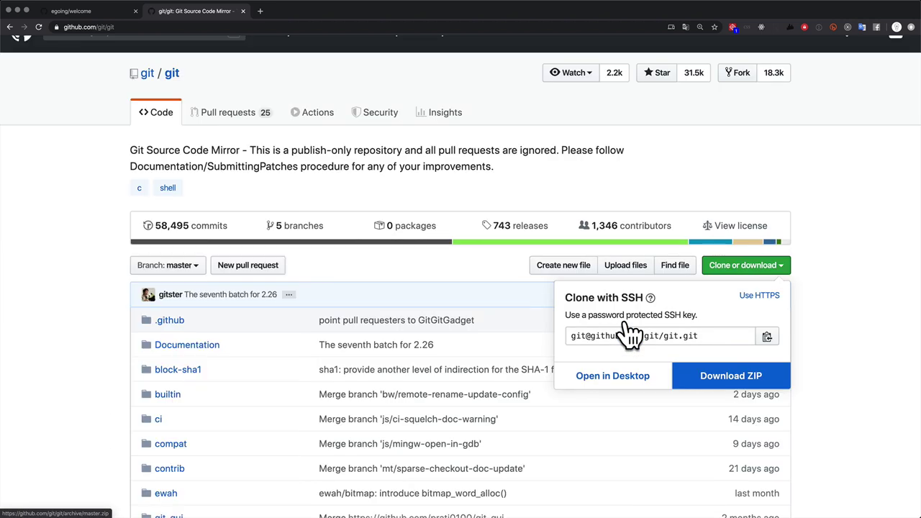
{"action": "left_click", "coordinate": [876, 237]}
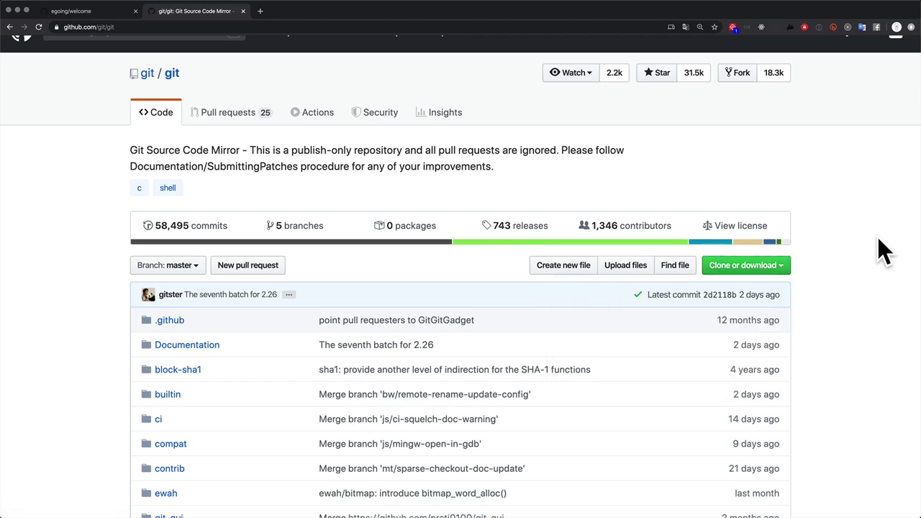
Open the git/git commit history on the master branch and view the commit "The seventh batch for 2.26"
{"action": "scroll", "coordinate": [824, 264], "scroll_direction": "down", "scroll_amount": 5}
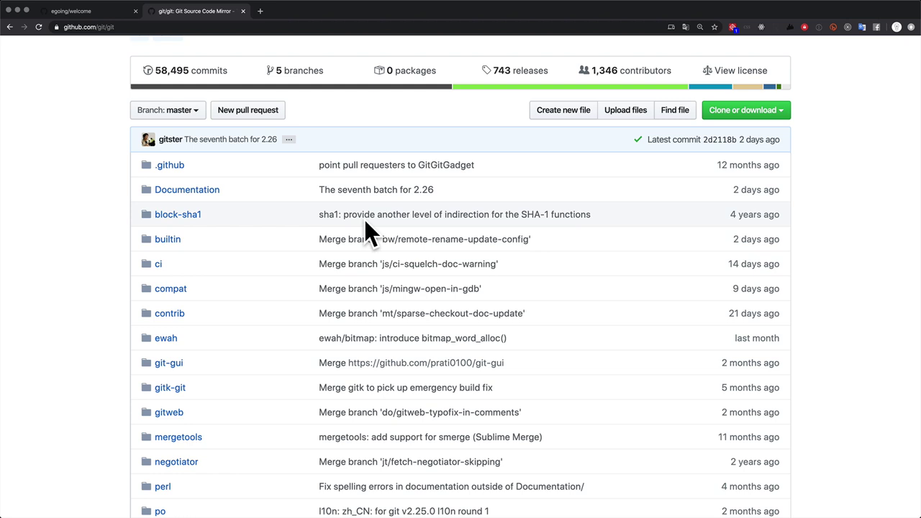
{"action": "left_click", "coordinate": [192, 83]}
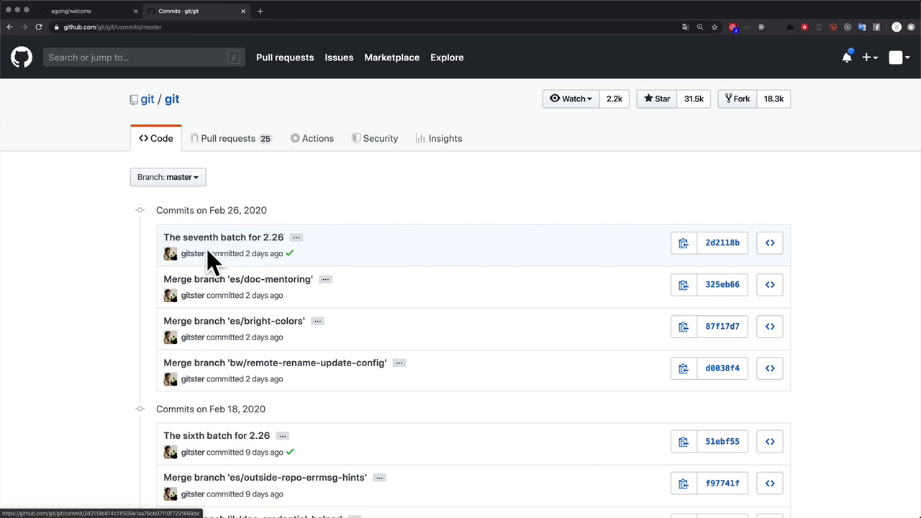
{"action": "mouse_move", "coordinate": [175, 258]}
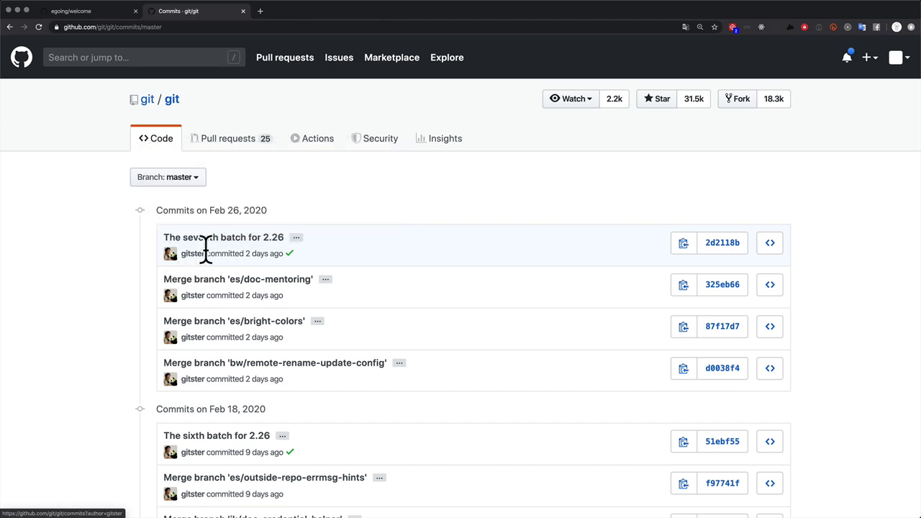
{"action": "left_click", "coordinate": [224, 241]}
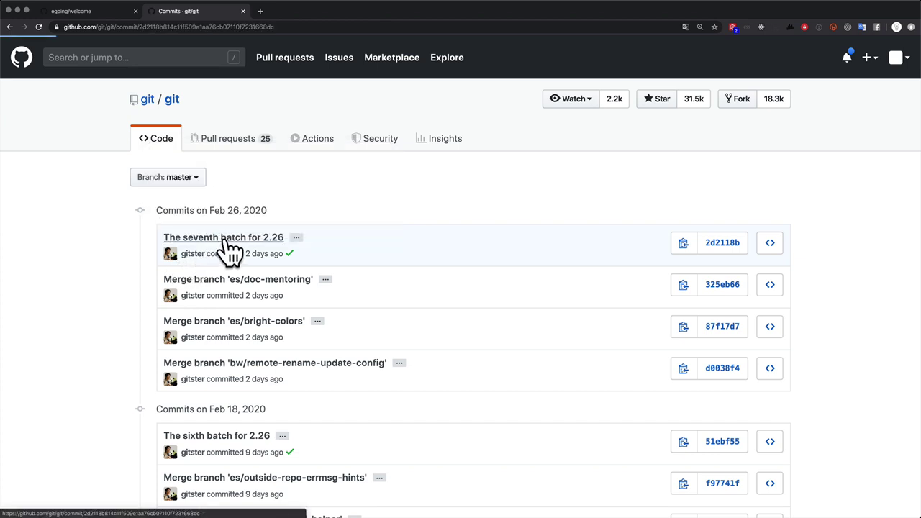
Review the commit's changes to Documentation/RelNotes/2.26.0.txt and return to the commit list
{"action": "scroll", "coordinate": [226, 238], "scroll_direction": "down", "scroll_amount": 1}
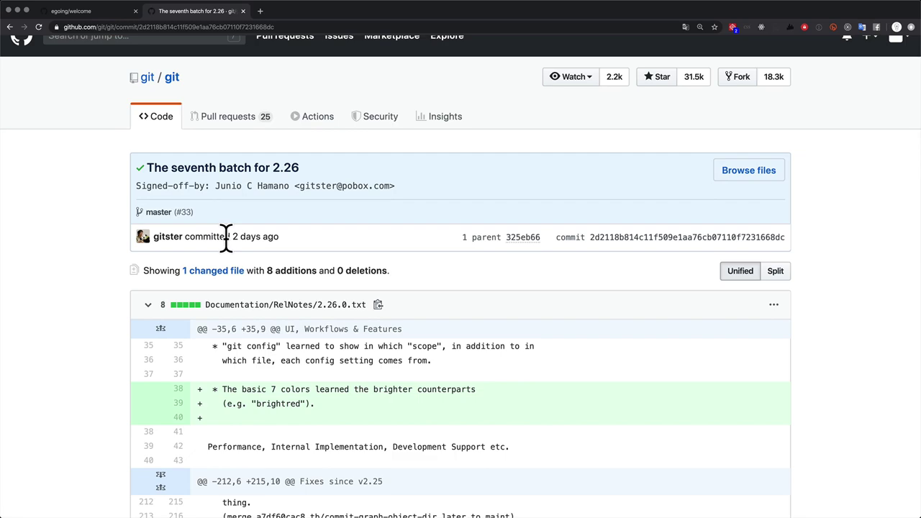
{"action": "scroll", "coordinate": [226, 238], "scroll_direction": "down", "scroll_amount": 8}
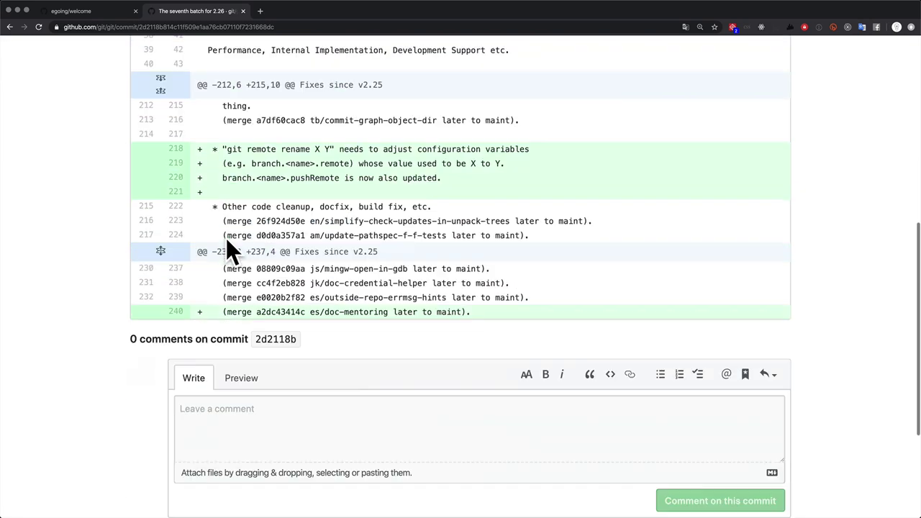
{"action": "scroll", "coordinate": [225, 238], "scroll_direction": "up", "scroll_amount": 4}
{"action": "scroll", "coordinate": [225, 236], "scroll_direction": "up", "scroll_amount": 4}
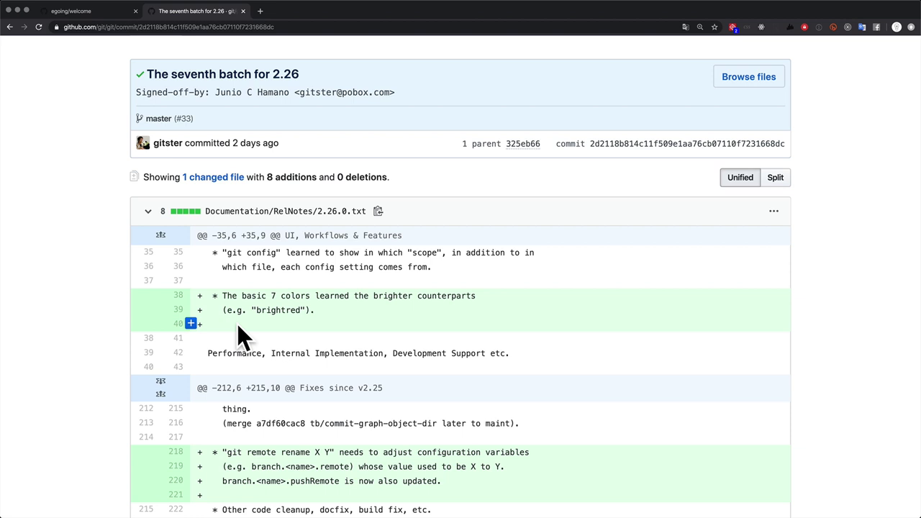
{"action": "scroll", "coordinate": [237, 324], "scroll_direction": "down", "scroll_amount": 3}
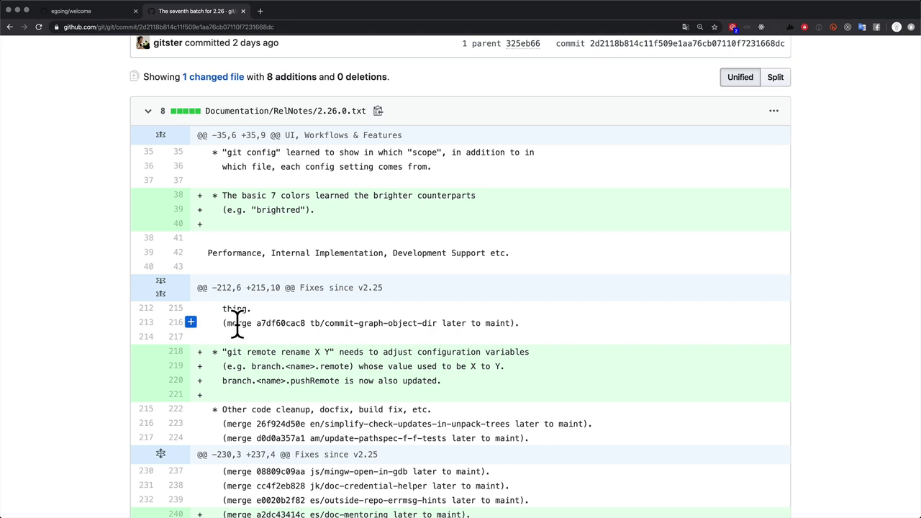
{"action": "scroll", "coordinate": [237, 323], "scroll_direction": "up", "scroll_amount": 5}
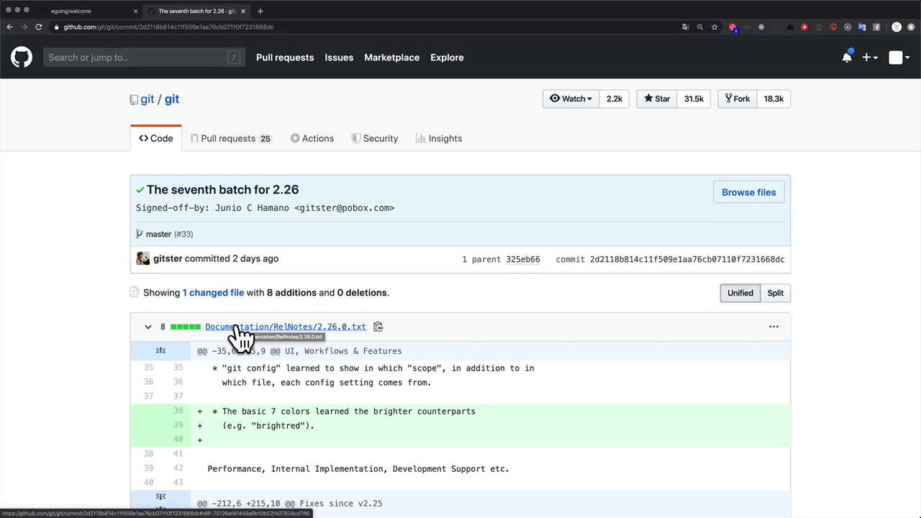
{"action": "scroll", "coordinate": [241, 335], "scroll_direction": "left", "scroll_amount": 5}
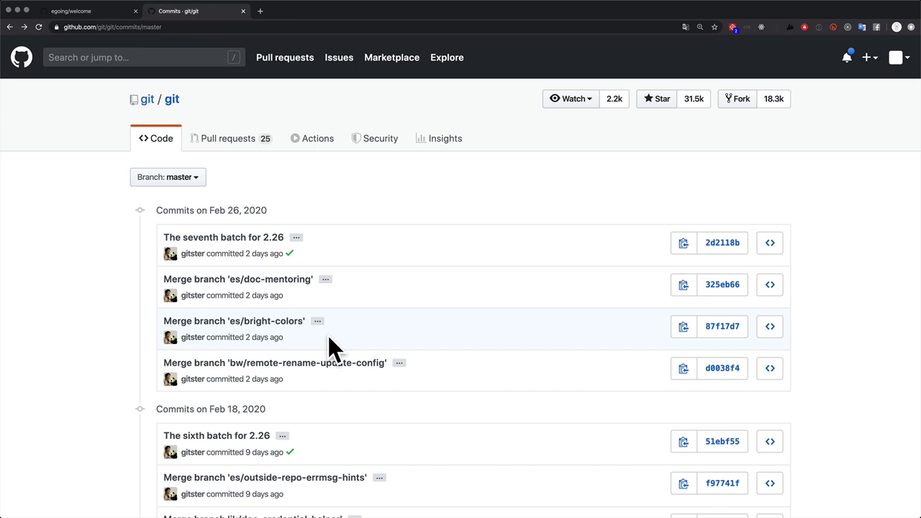
Return to the new welcome repository and examine its quick setup and command-line instructions
{"action": "left_click", "coordinate": [96, 15]}
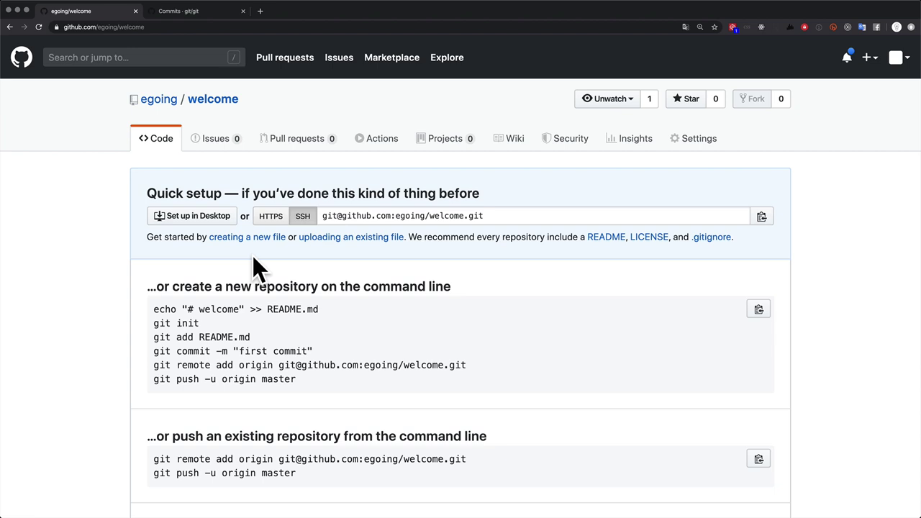
{"action": "scroll", "coordinate": [252, 255], "scroll_direction": "down", "scroll_amount": 1}
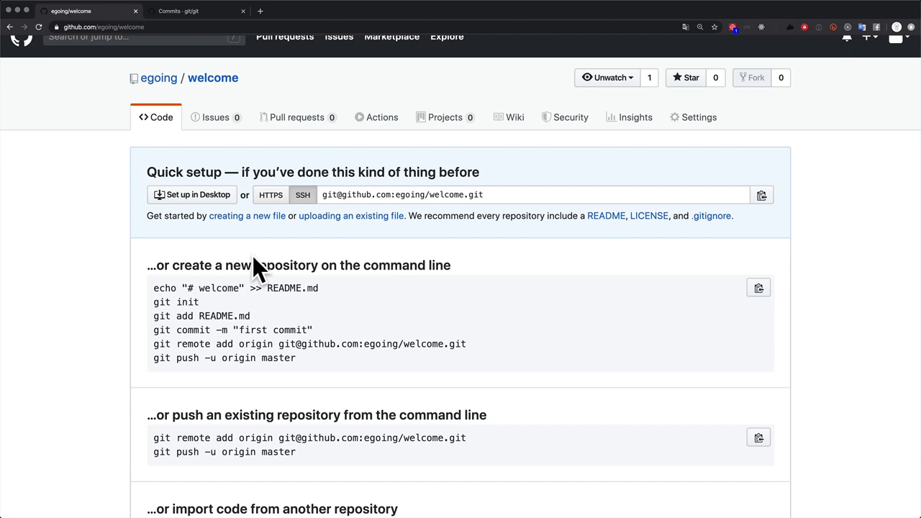
{"action": "scroll", "coordinate": [256, 268], "scroll_direction": "up", "scroll_amount": 2}
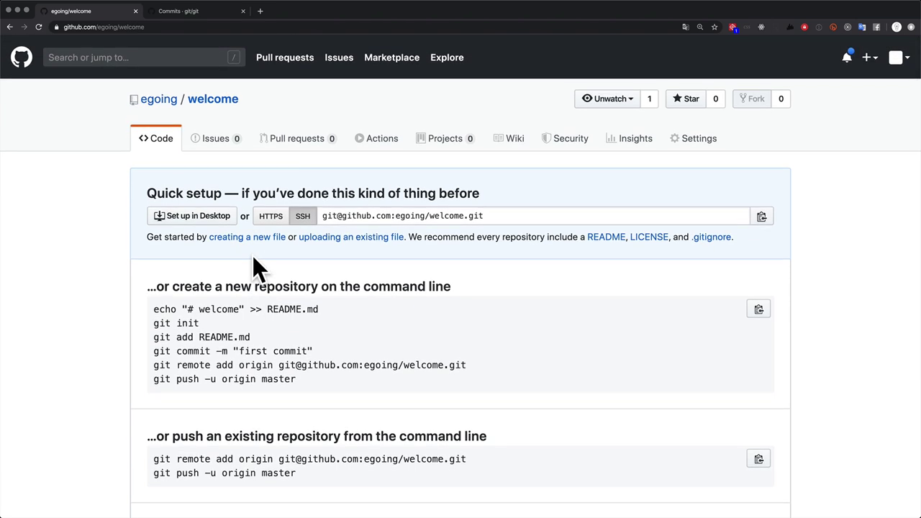